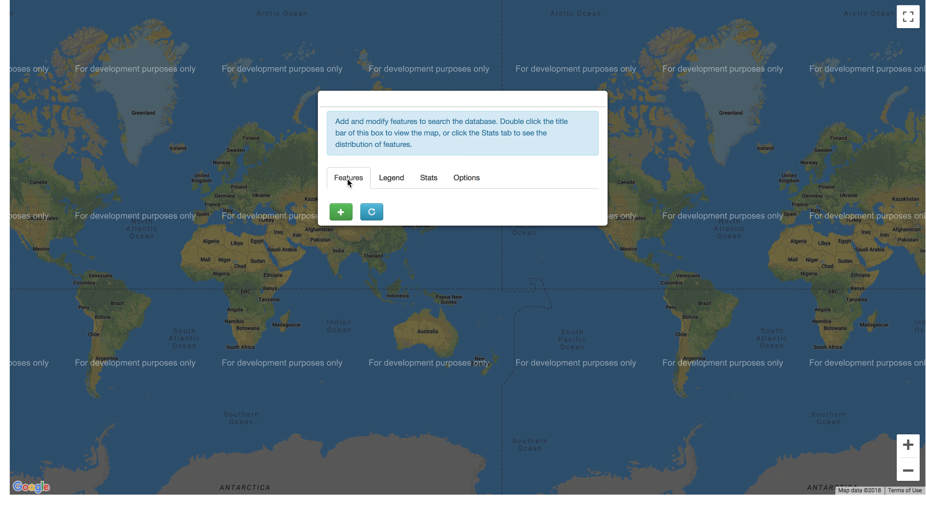
Add a Total consonants search feature, plot the matching languages on the map, and show the legend
{"action": "left_click", "coordinate": [341, 215]}
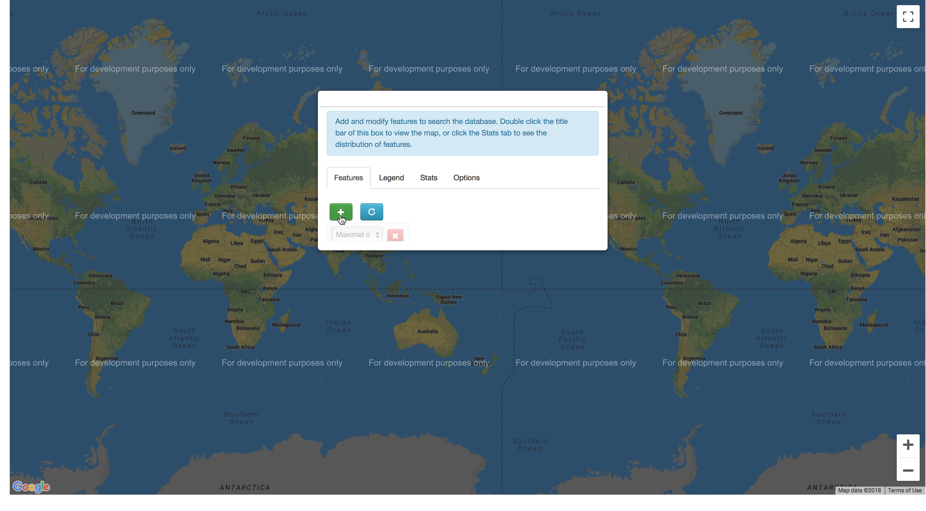
{"action": "left_click", "coordinate": [502, 245]}
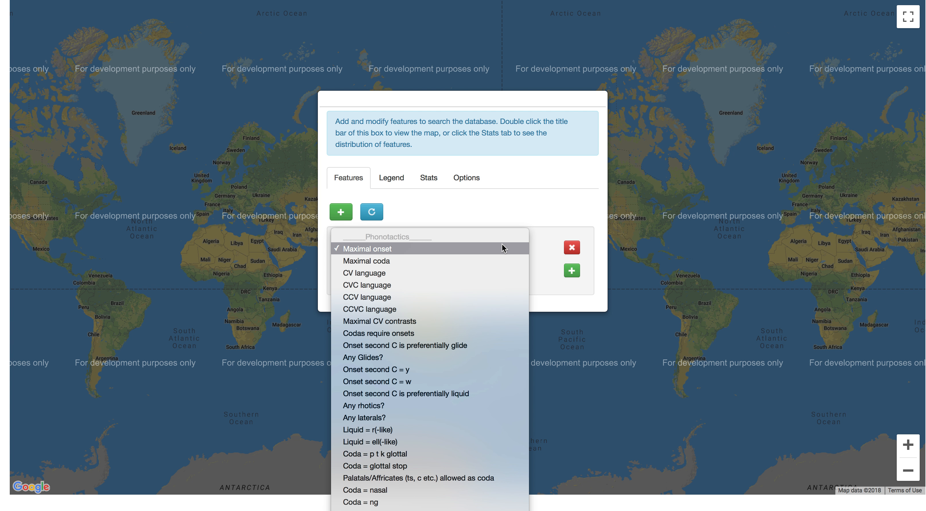
{"action": "scroll", "coordinate": [482, 320], "scroll_direction": "down", "scroll_amount": 5}
{"action": "scroll", "coordinate": [483, 323], "scroll_direction": "down", "scroll_amount": 8}
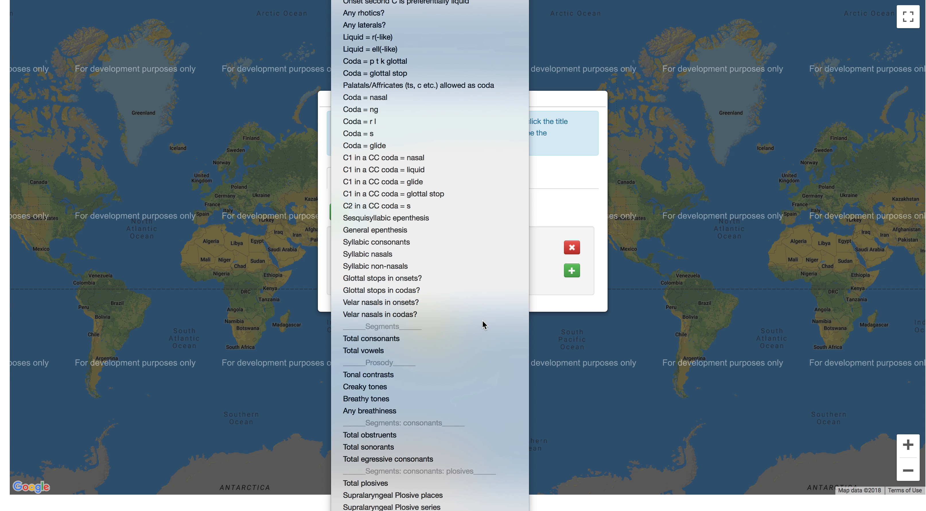
{"action": "scroll", "coordinate": [482, 322], "scroll_direction": "down", "scroll_amount": 3}
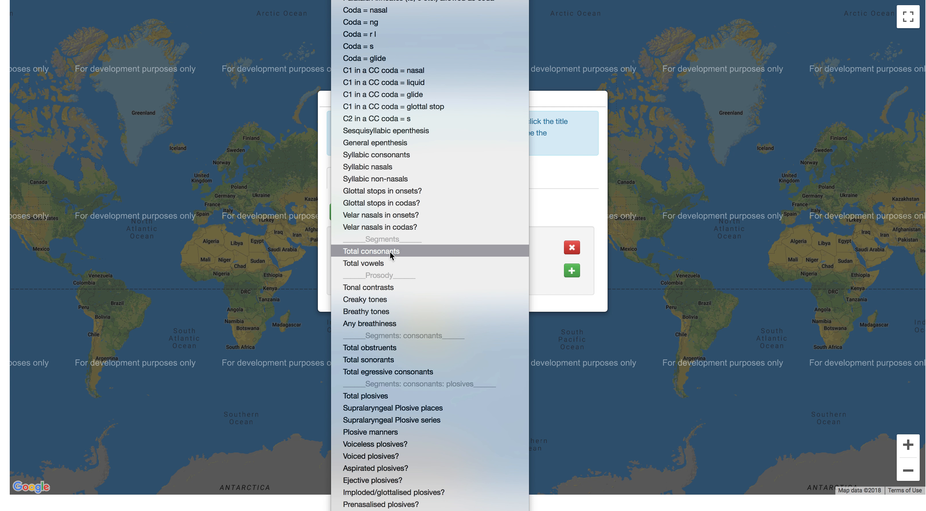
{"action": "scroll", "coordinate": [496, 319], "scroll_direction": "down", "scroll_amount": 3}
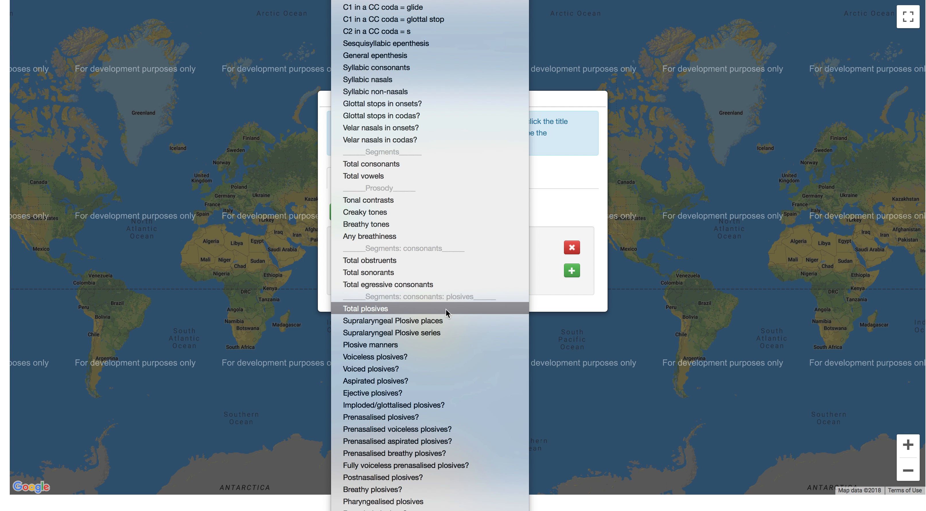
{"action": "scroll", "coordinate": [446, 348], "scroll_direction": "down", "scroll_amount": 9}
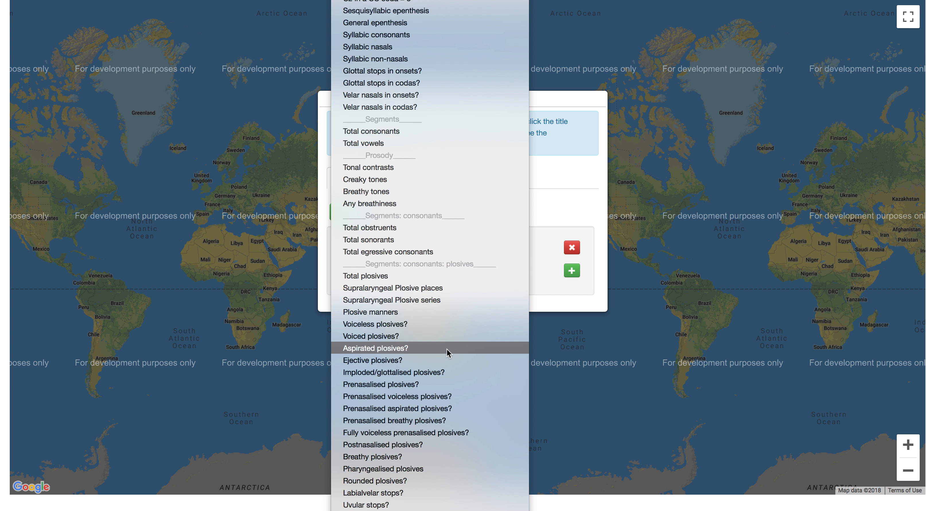
{"action": "scroll", "coordinate": [446, 349], "scroll_direction": "down", "scroll_amount": 13}
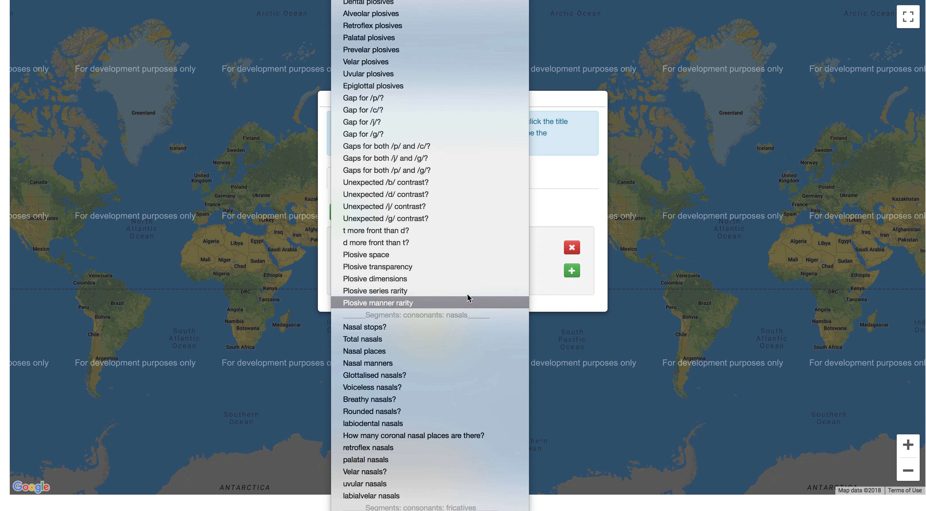
{"action": "scroll", "coordinate": [470, 286], "scroll_direction": "up", "scroll_amount": 13}
{"action": "scroll", "coordinate": [469, 282], "scroll_direction": "up", "scroll_amount": 13}
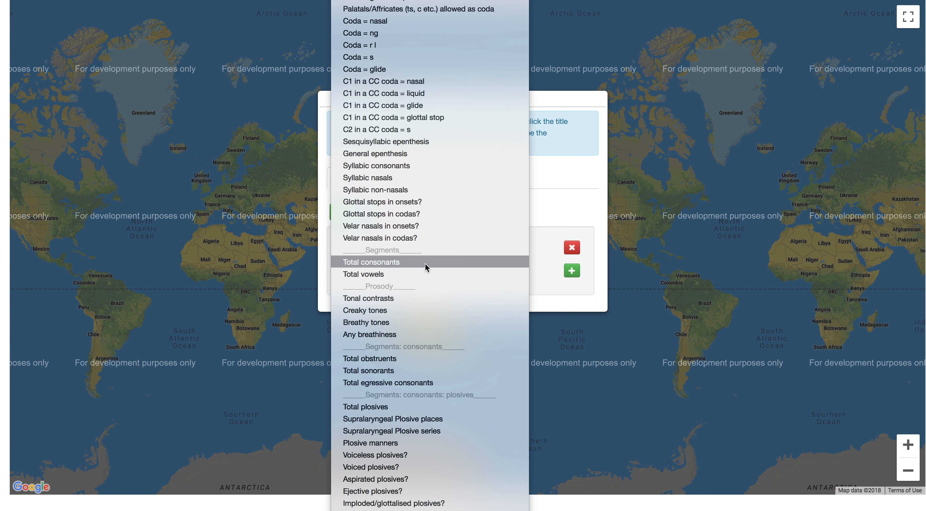
{"action": "left_click", "coordinate": [383, 262]}
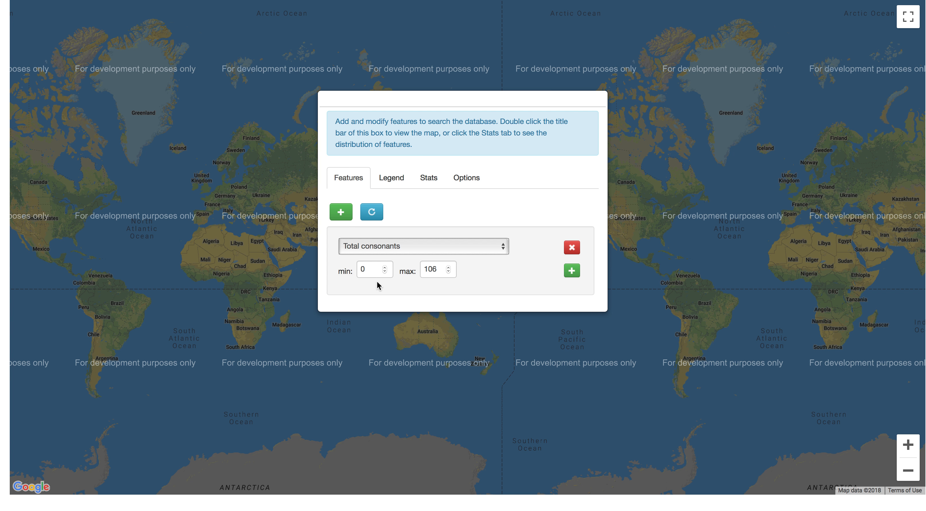
{"action": "left_click", "coordinate": [374, 213]}
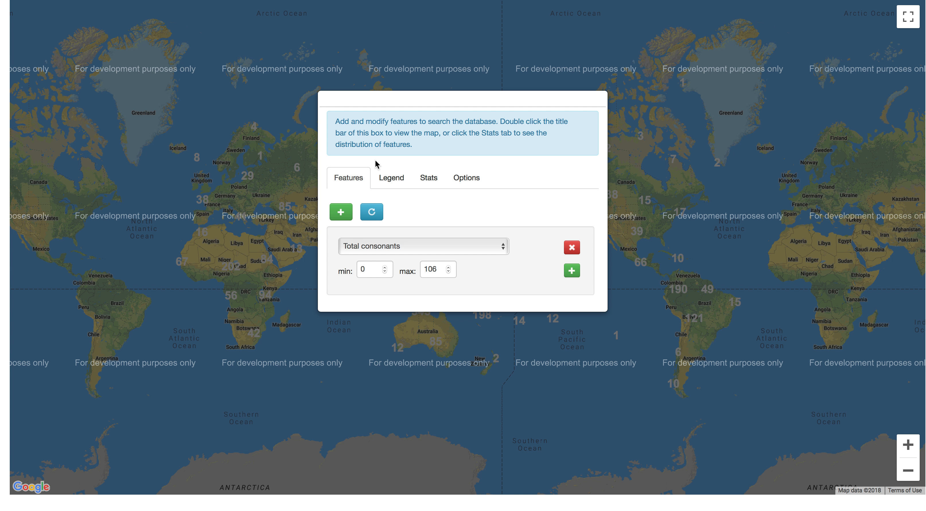
{"action": "left_click", "coordinate": [383, 184]}
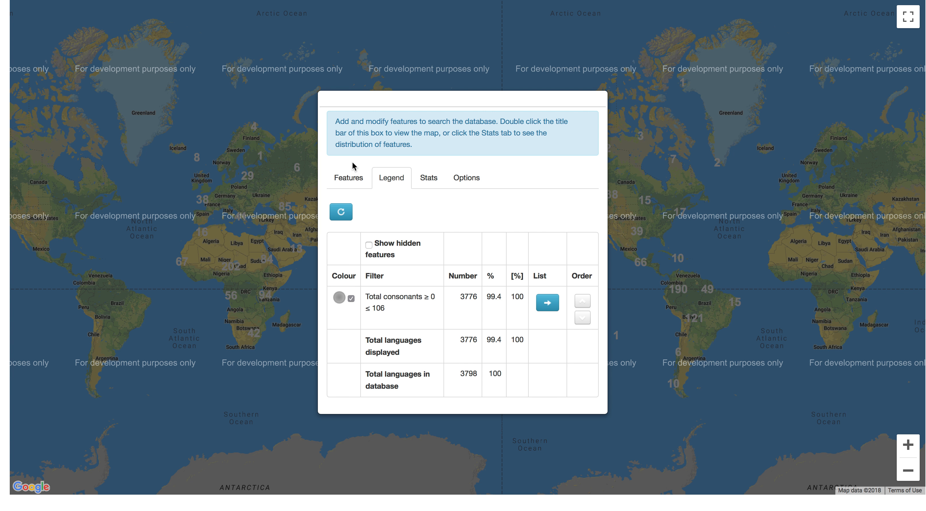
Set the minimum of the Total consonants feature to 70 and update the map
{"action": "left_click", "coordinate": [347, 183]}
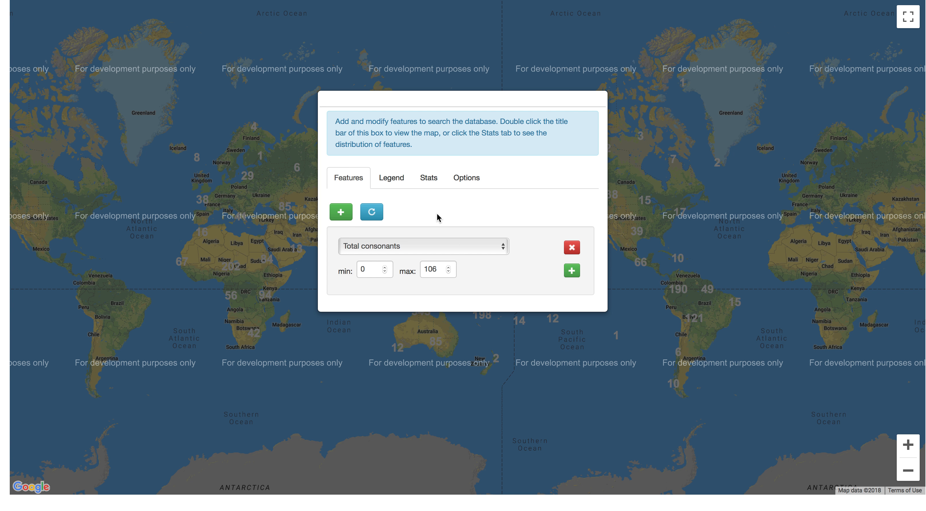
{"action": "left_click", "coordinate": [362, 269]}
{"action": "type", "text": "7"}
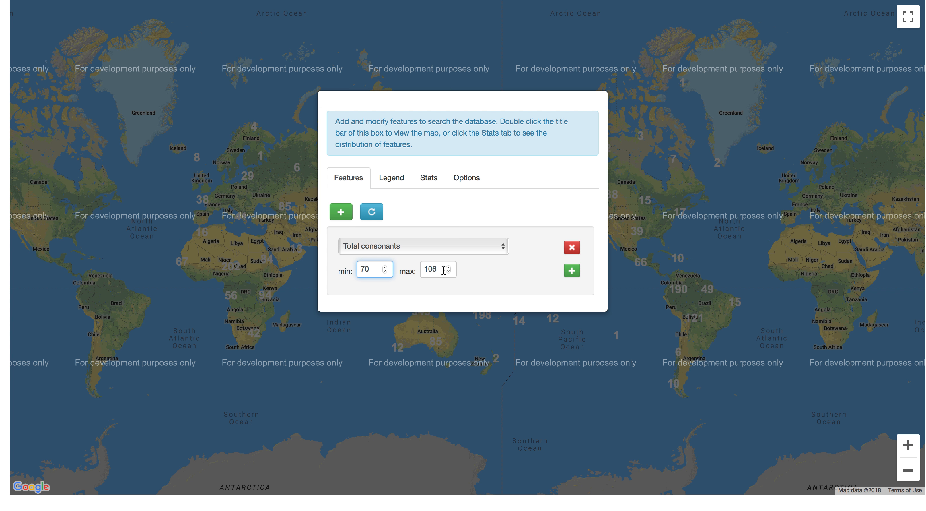
{"action": "left_click", "coordinate": [374, 214]}
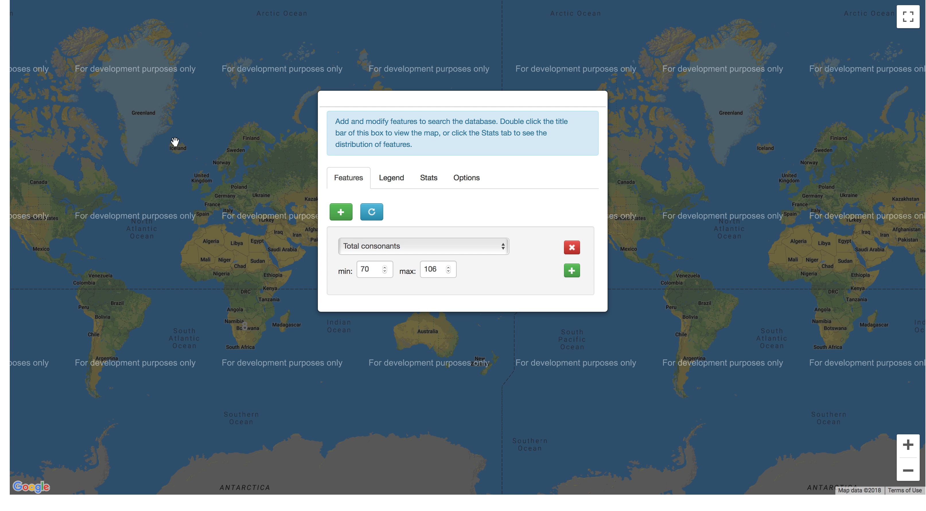
Examine the list of languages matching the Total consonants filter, including its further columns, and return to the legend
{"action": "left_click", "coordinate": [391, 183]}
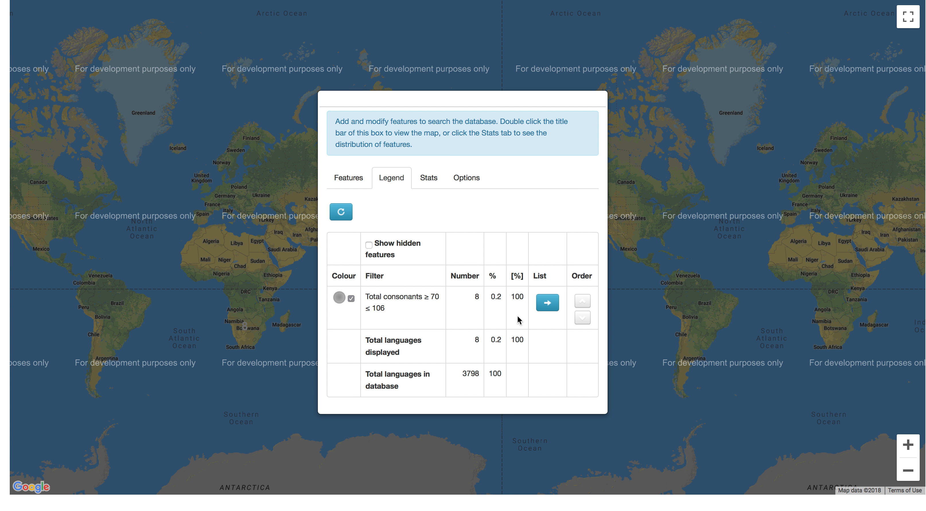
{"action": "left_click", "coordinate": [547, 304]}
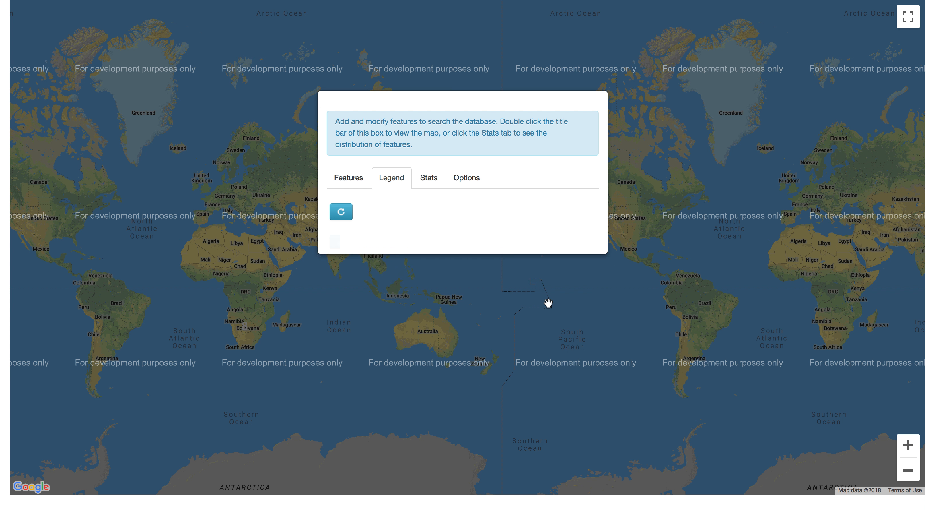
{"action": "scroll", "coordinate": [472, 340], "scroll_direction": "down", "scroll_amount": 3}
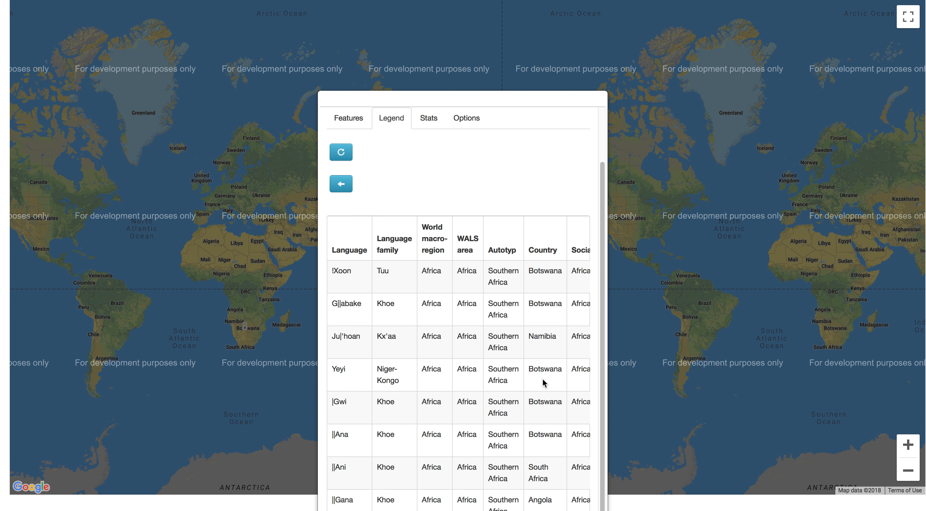
{"action": "scroll", "coordinate": [543, 379], "scroll_direction": "right", "scroll_amount": 3}
{"action": "scroll", "coordinate": [544, 381], "scroll_direction": "left", "scroll_amount": 3}
{"action": "left_click", "coordinate": [343, 185]}
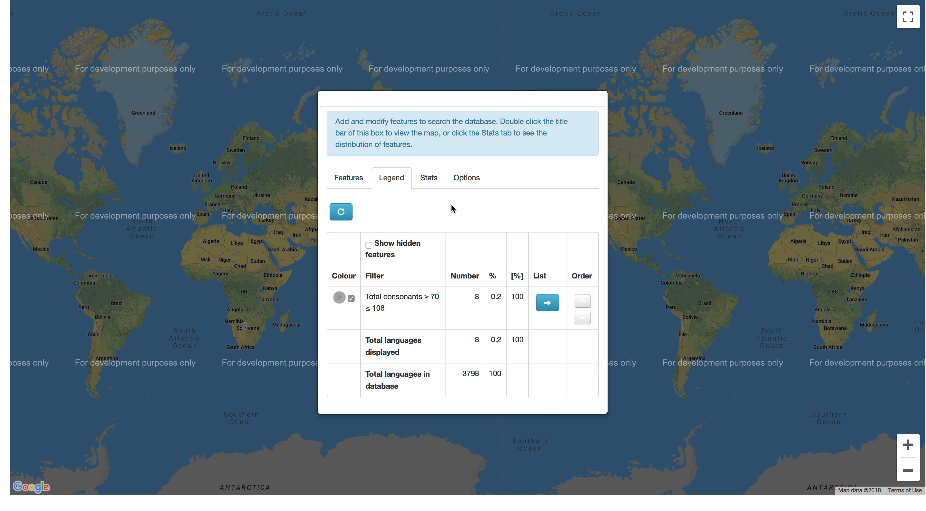
Change the search feature from Total consonants to "Any liquids?", update the map, and show the legend
{"action": "left_click", "coordinate": [349, 180]}
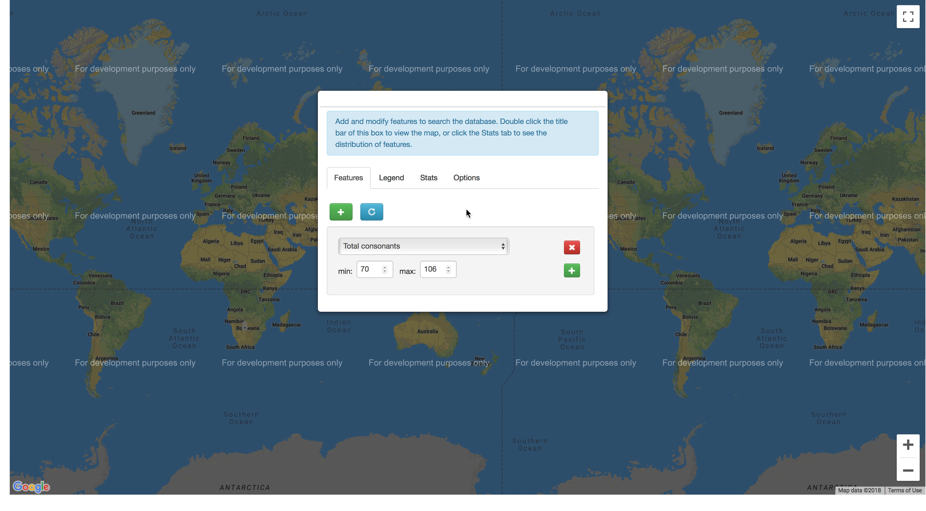
{"action": "left_click", "coordinate": [425, 246]}
{"action": "scroll", "coordinate": [428, 325], "scroll_direction": "down", "scroll_amount": 2}
{"action": "scroll", "coordinate": [428, 325], "scroll_direction": "down", "scroll_amount": 20}
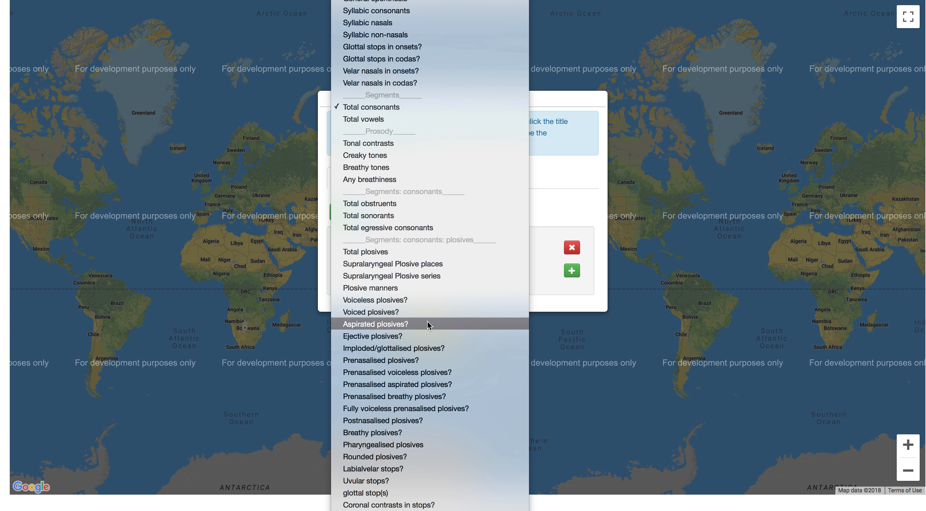
{"action": "scroll", "coordinate": [428, 320], "scroll_direction": "down", "scroll_amount": 12}
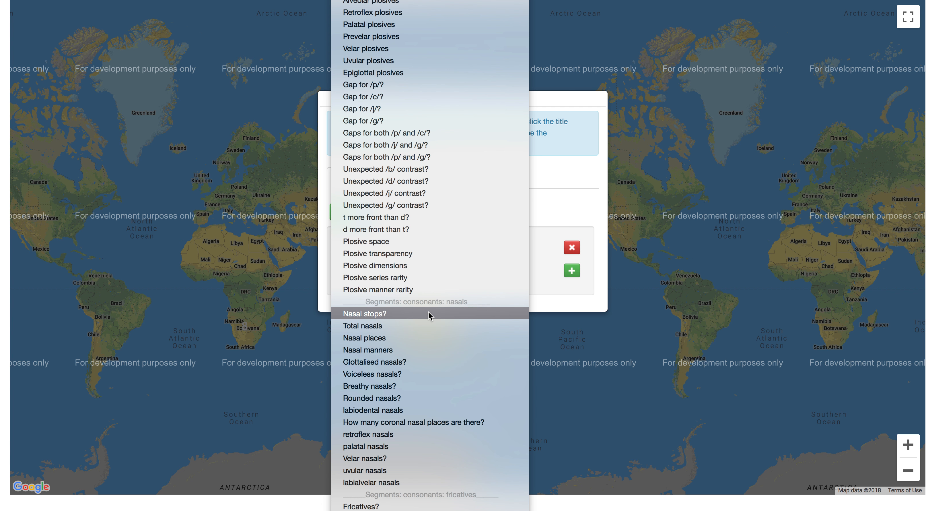
{"action": "scroll", "coordinate": [428, 312], "scroll_direction": "down", "scroll_amount": 12}
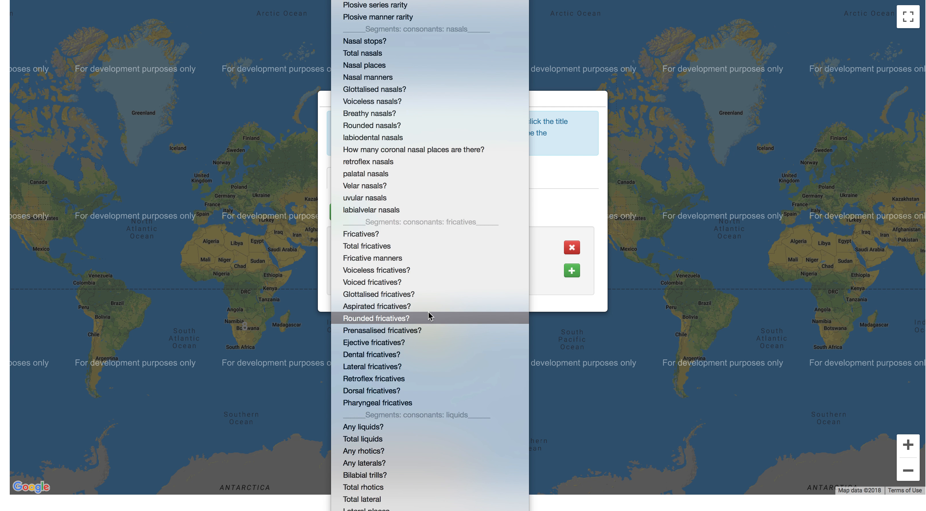
{"action": "scroll", "coordinate": [429, 315], "scroll_direction": "down", "scroll_amount": 5}
{"action": "left_click", "coordinate": [419, 309]}
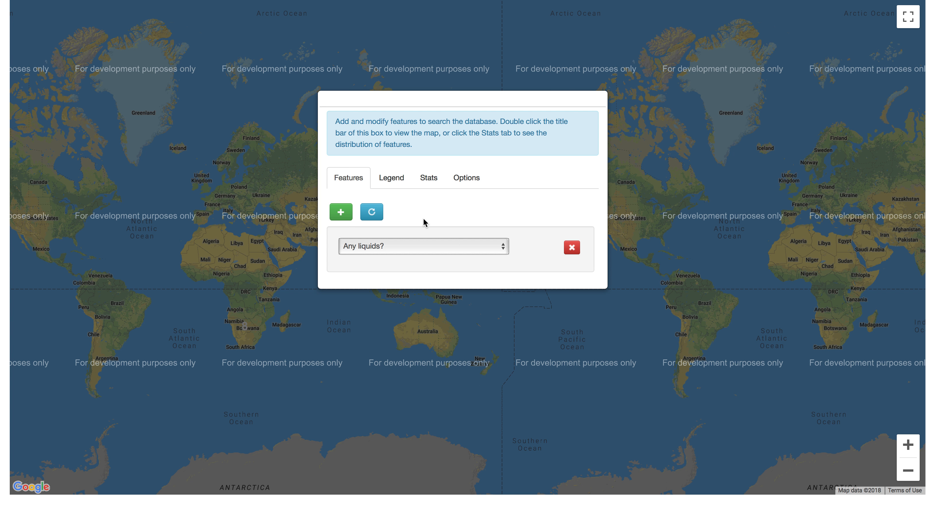
{"action": "left_click", "coordinate": [373, 212]}
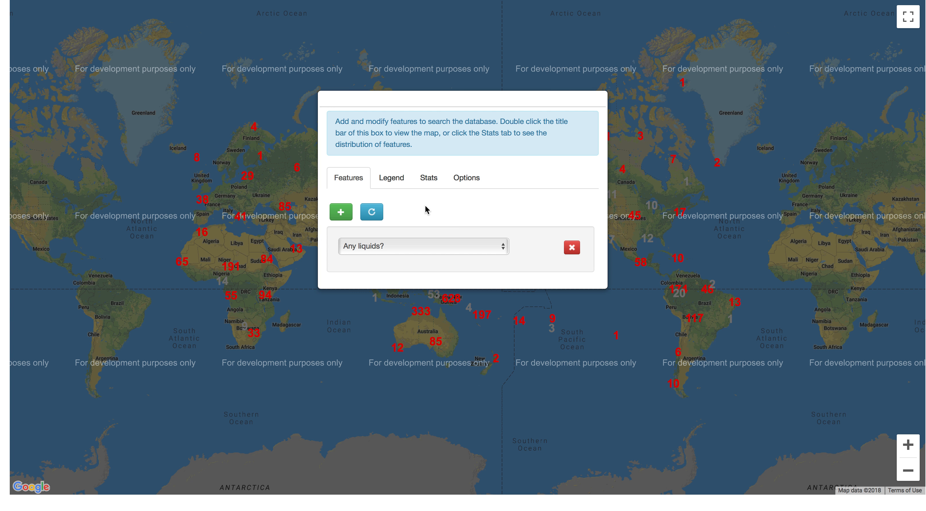
{"action": "left_click", "coordinate": [400, 181]}
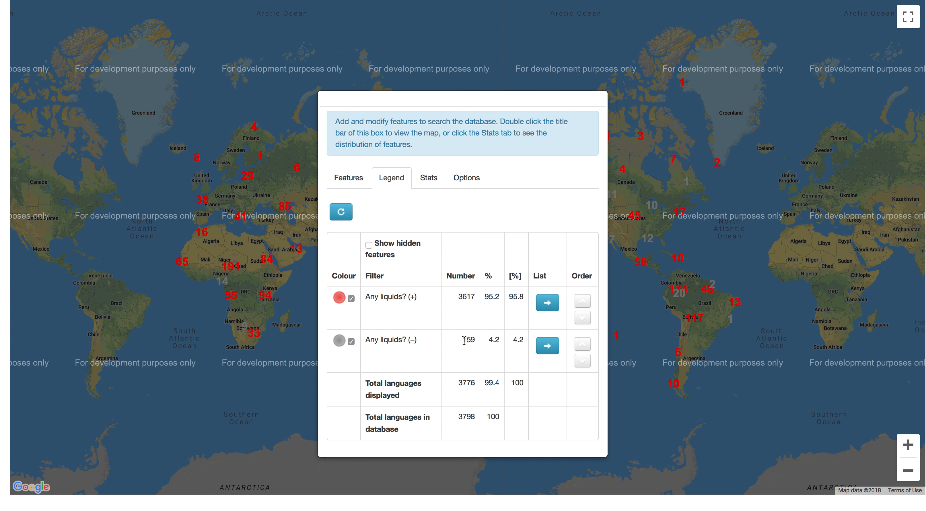
Add a second search feature, Total consonants with a minimum of 70, and update the map with both features combined
{"action": "left_click", "coordinate": [353, 184]}
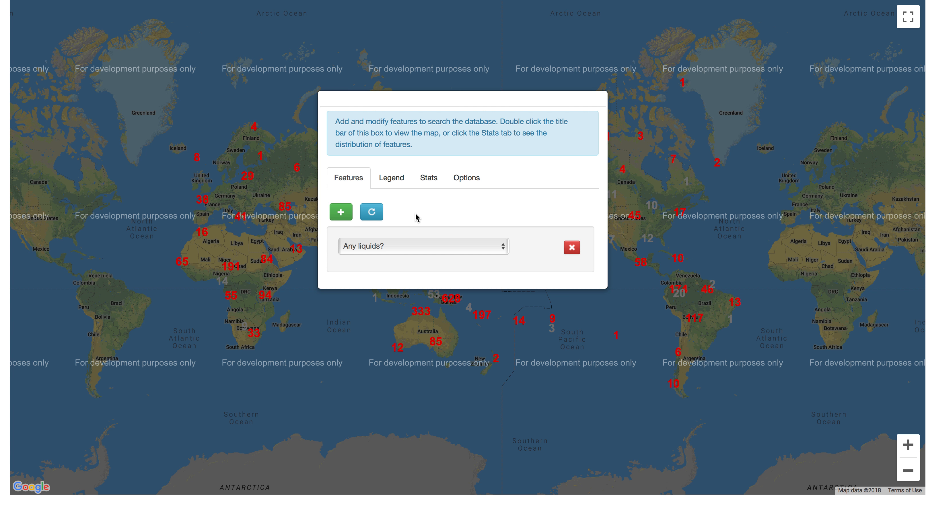
{"action": "left_click", "coordinate": [342, 214]}
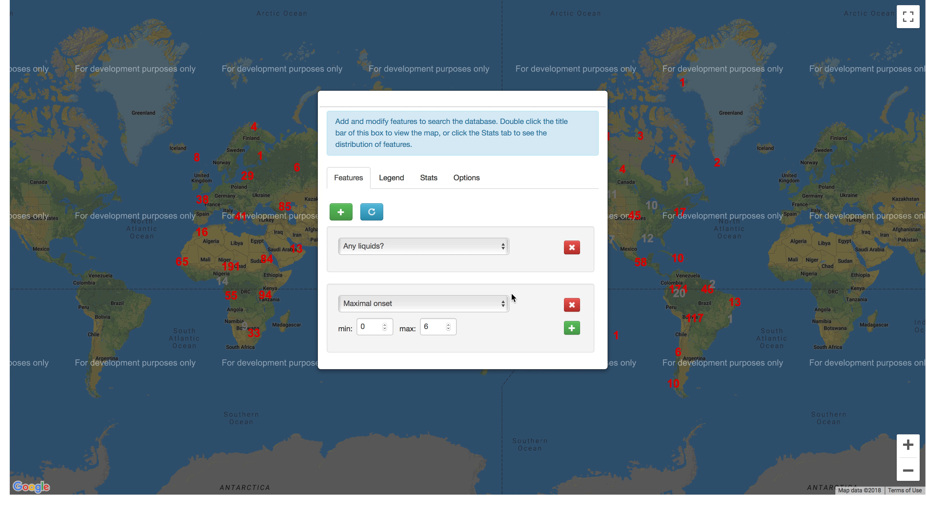
{"action": "left_click", "coordinate": [486, 303]}
{"action": "scroll", "coordinate": [429, 389], "scroll_direction": "down", "scroll_amount": 3}
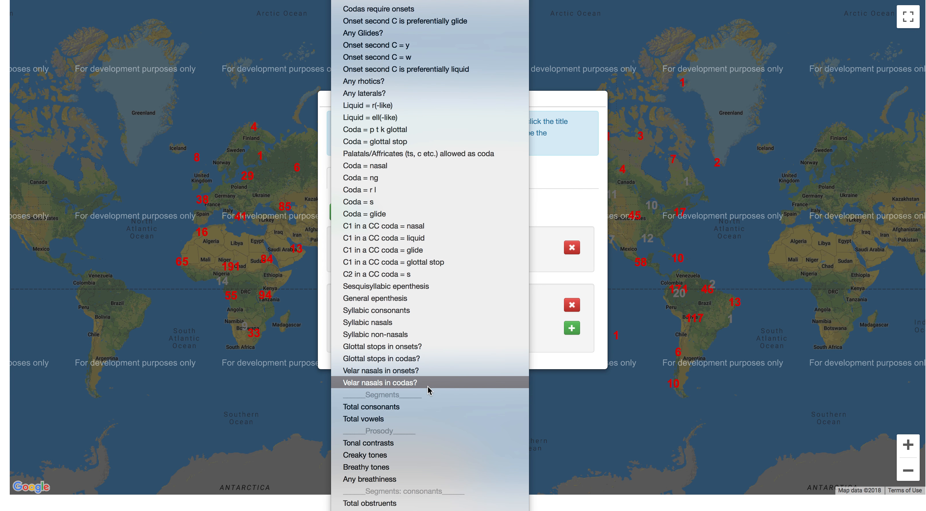
{"action": "left_click", "coordinate": [408, 410]}
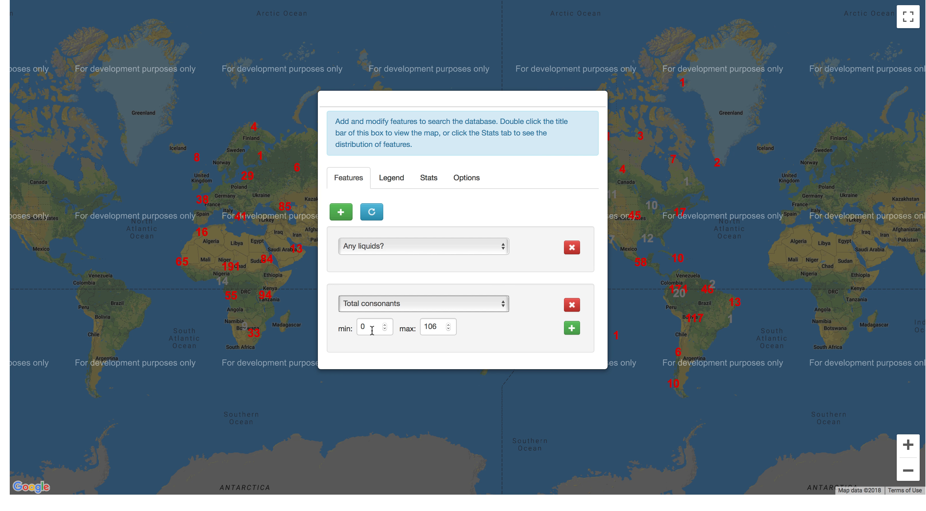
{"action": "left_click", "coordinate": [361, 327]}
{"action": "type", "text": "7"}
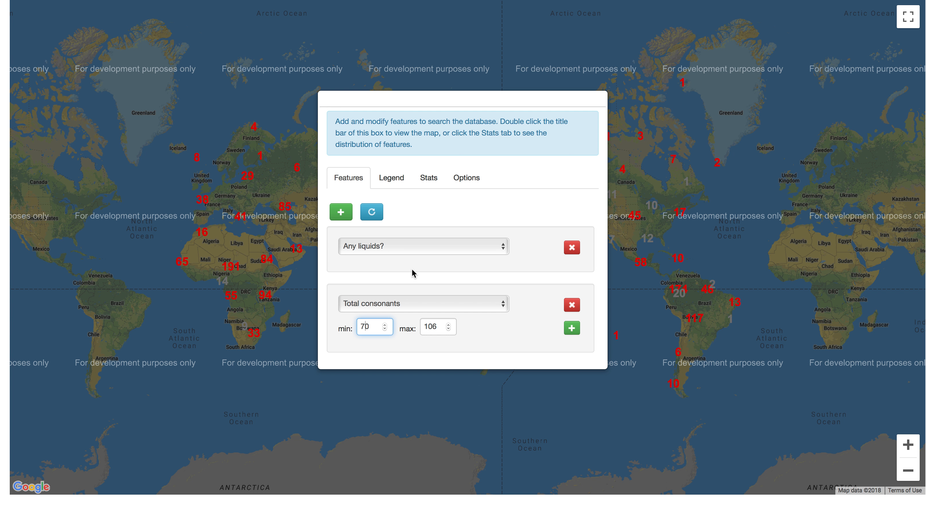
{"action": "left_click", "coordinate": [372, 212]}
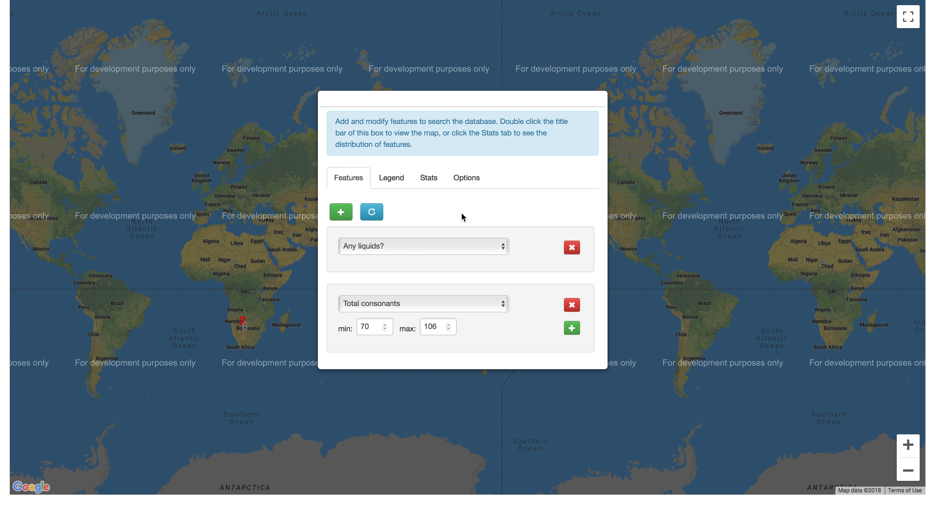
In the legend, examine the list of matching languages with liquids, and the list of those without
{"action": "left_click", "coordinate": [401, 182]}
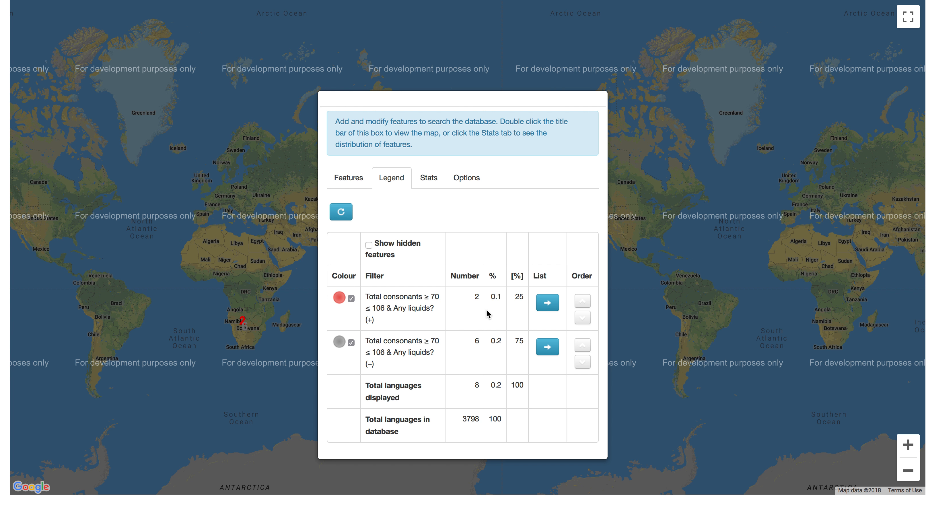
{"action": "left_click", "coordinate": [548, 302]}
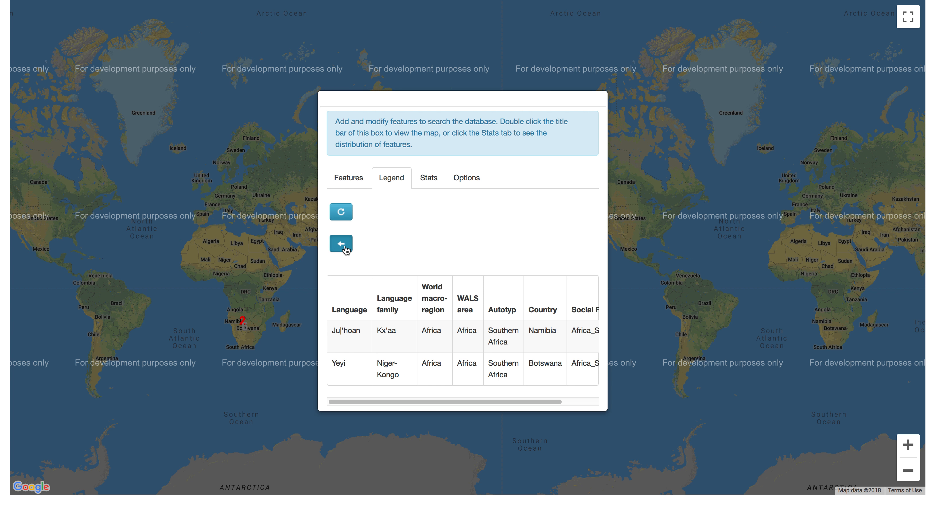
{"action": "left_click", "coordinate": [342, 243]}
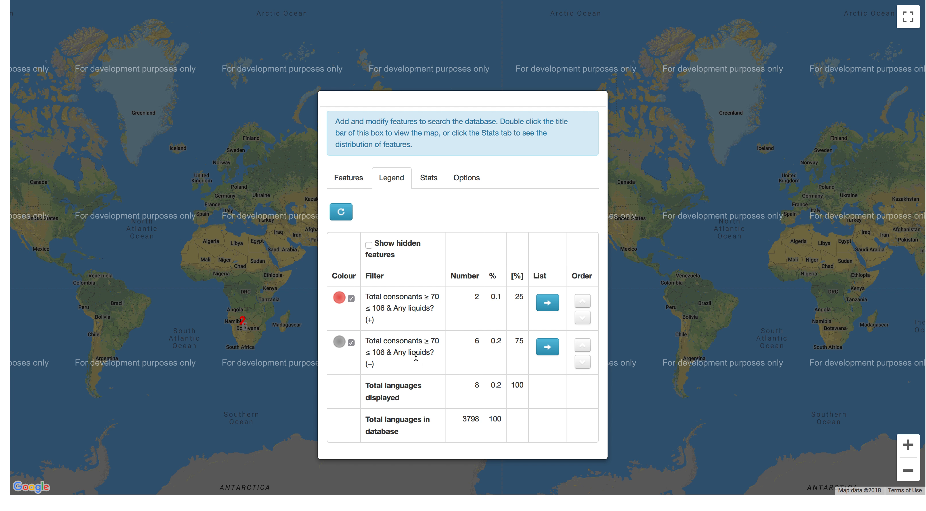
{"action": "left_click", "coordinate": [548, 347]}
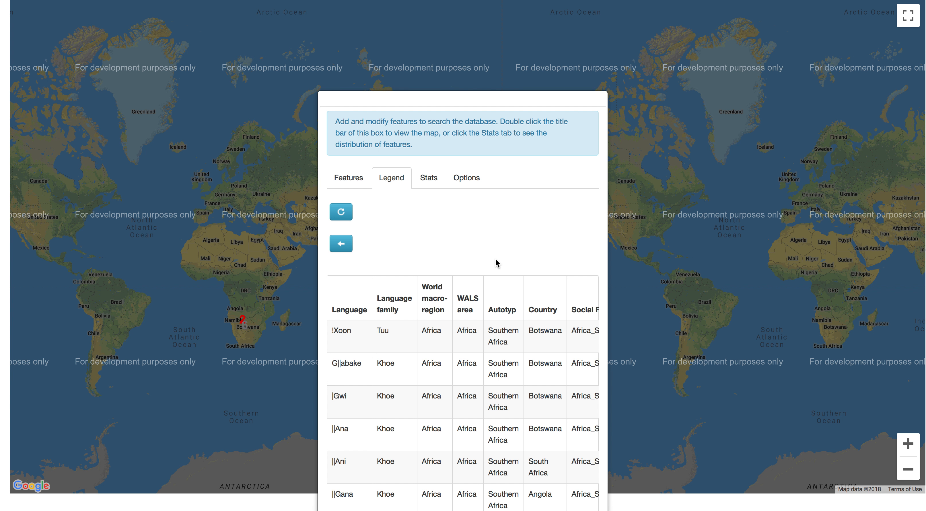
Move the search box up to read the whole list of languages without liquids, and return to the legend's filter overview
{"action": "left_click_drag", "start_coordinate": [502, 94], "coordinate": [506, 40]}
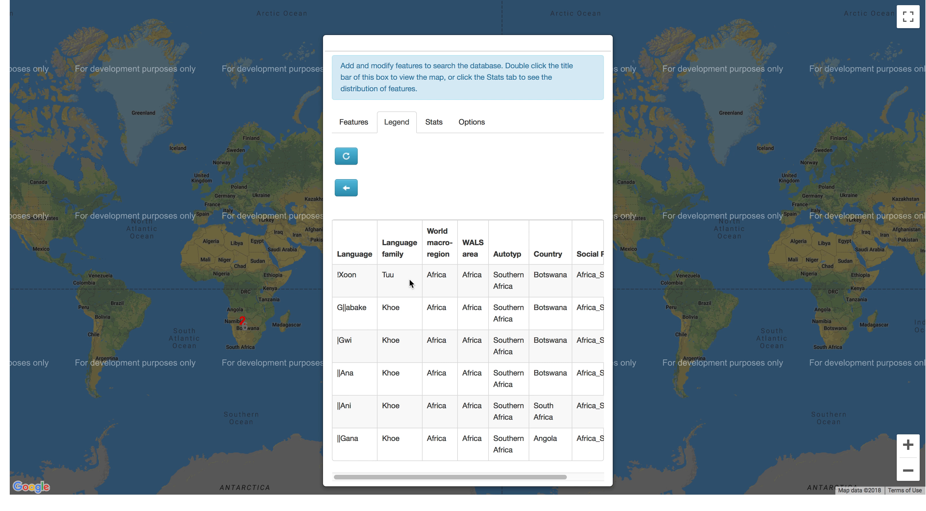
{"action": "left_click", "coordinate": [354, 194]}
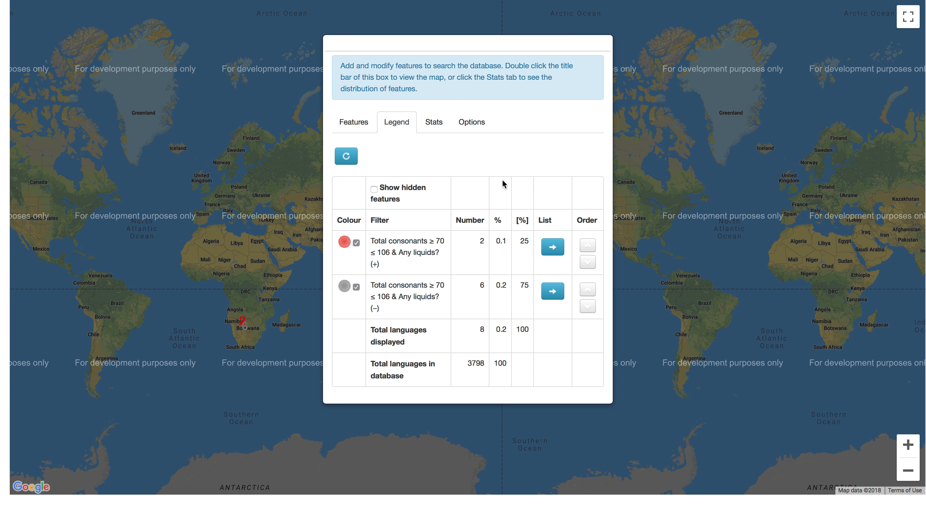
Add "Nasal stops?" as a third search feature and show the legend for the three combined features
{"action": "left_click", "coordinate": [352, 124]}
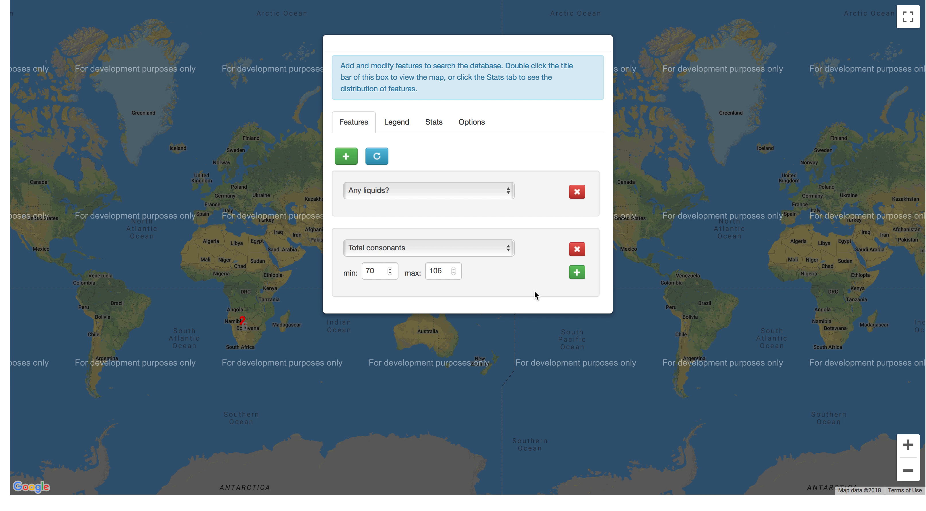
{"action": "left_click", "coordinate": [345, 157]}
{"action": "left_click", "coordinate": [431, 328]}
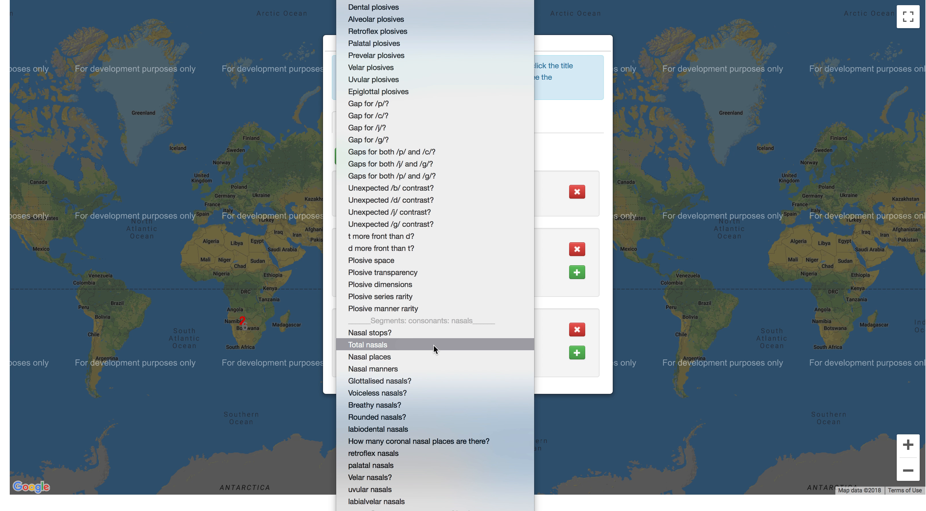
{"action": "left_click", "coordinate": [436, 335]}
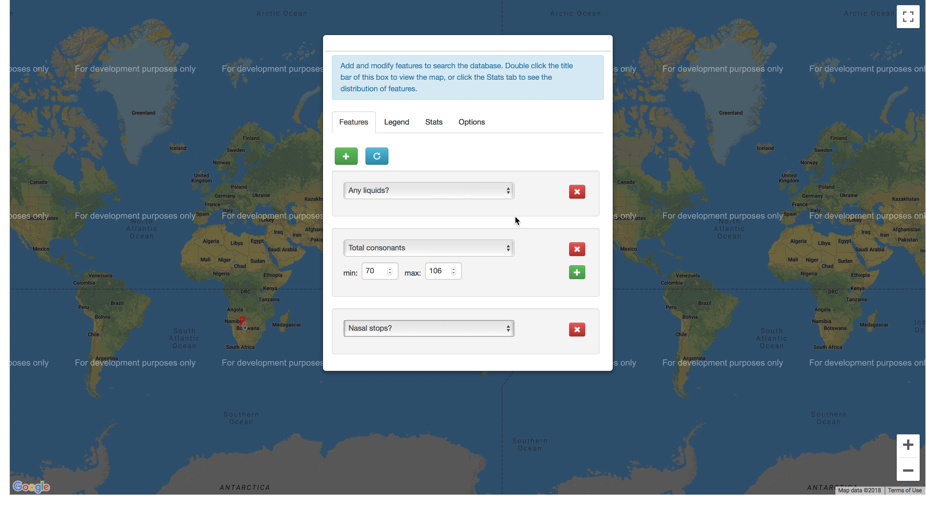
{"action": "left_click", "coordinate": [396, 122]}
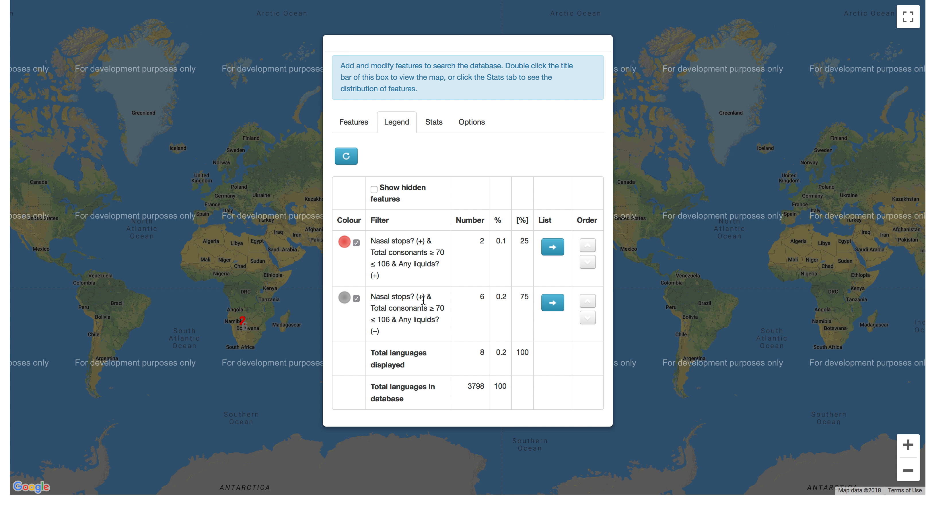
Remove the Total consonants feature from the search, update the map, and show the legend for the remaining two features
{"action": "left_click", "coordinate": [360, 132]}
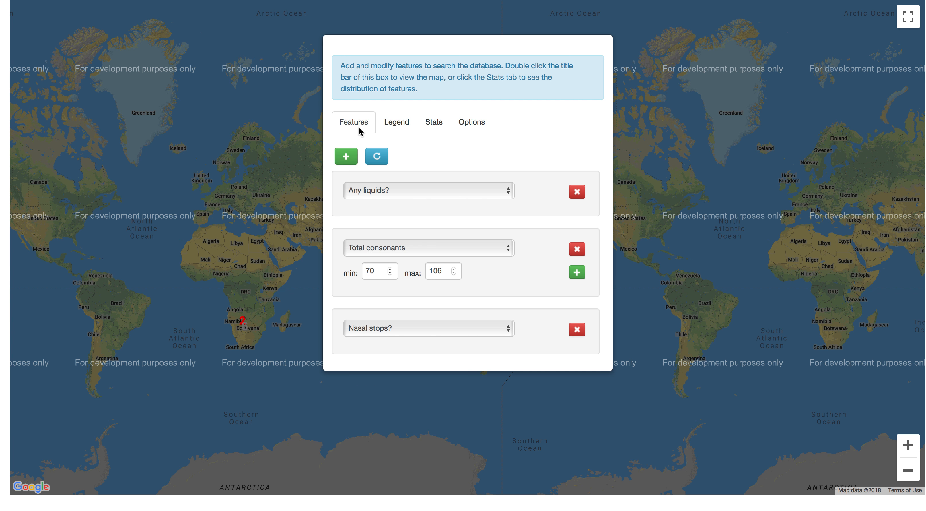
{"action": "left_click", "coordinate": [577, 250]}
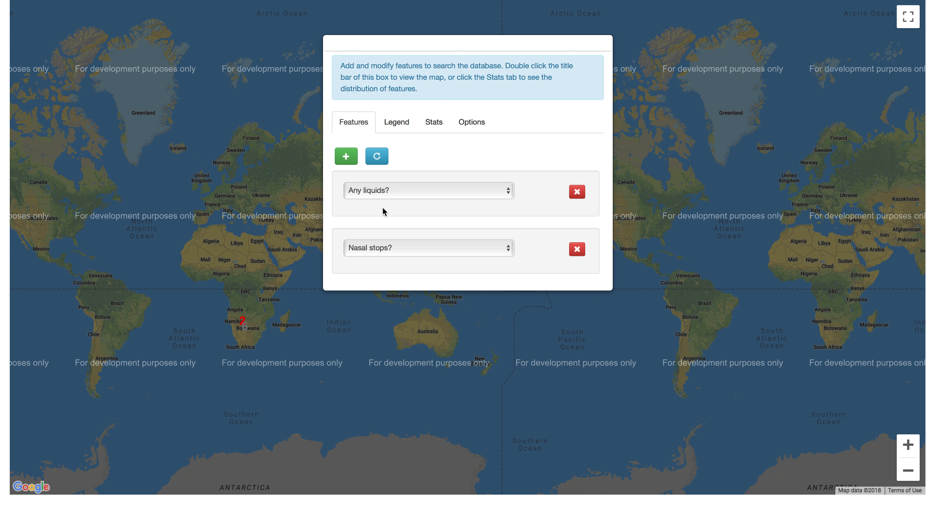
{"action": "left_click", "coordinate": [377, 156]}
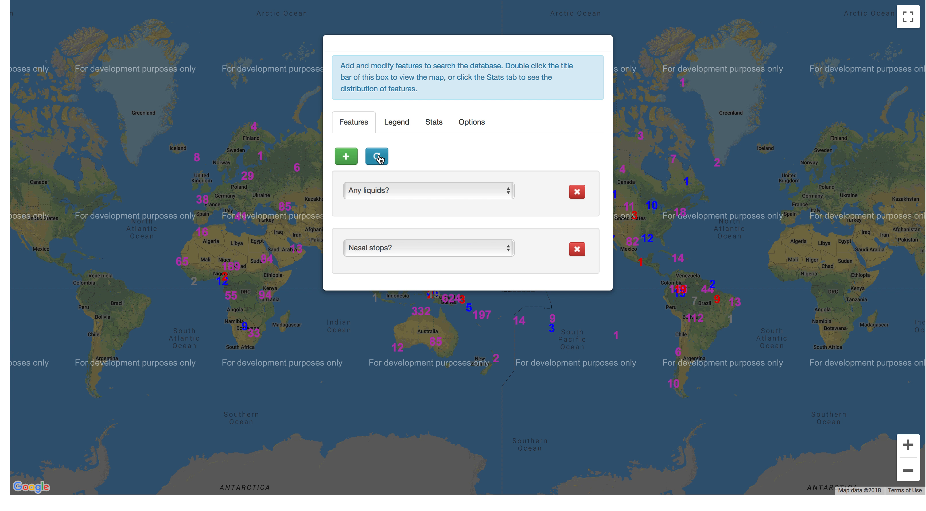
{"action": "left_click", "coordinate": [395, 124]}
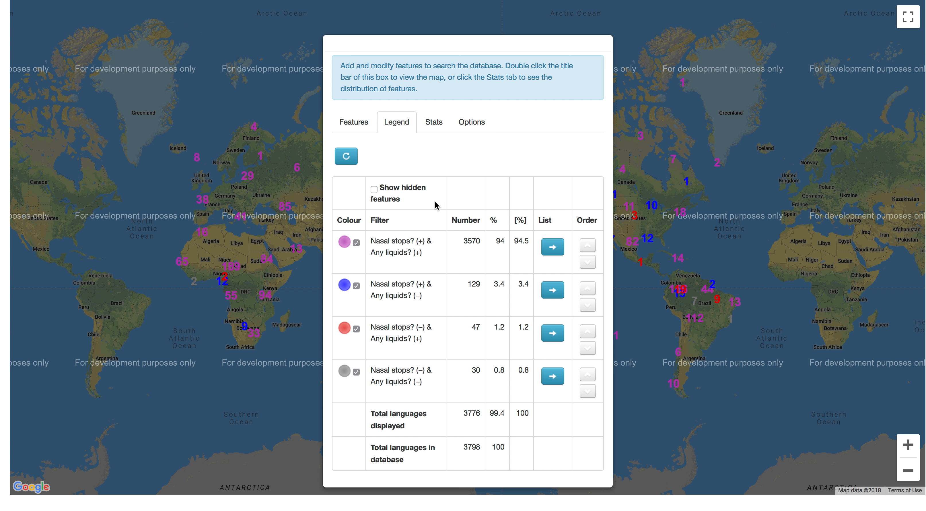